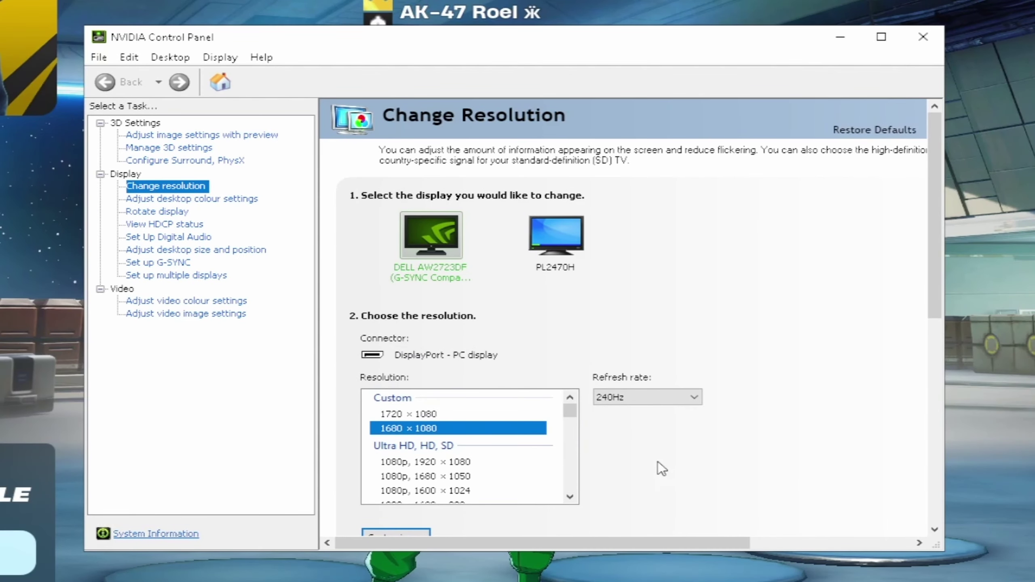
# Enlarge the NVIDIA Control Panel window on the Change resolution page with 1680 × 1080 selected
pyautogui.moveTo(438, 550); pyautogui.dragTo(437, 580)
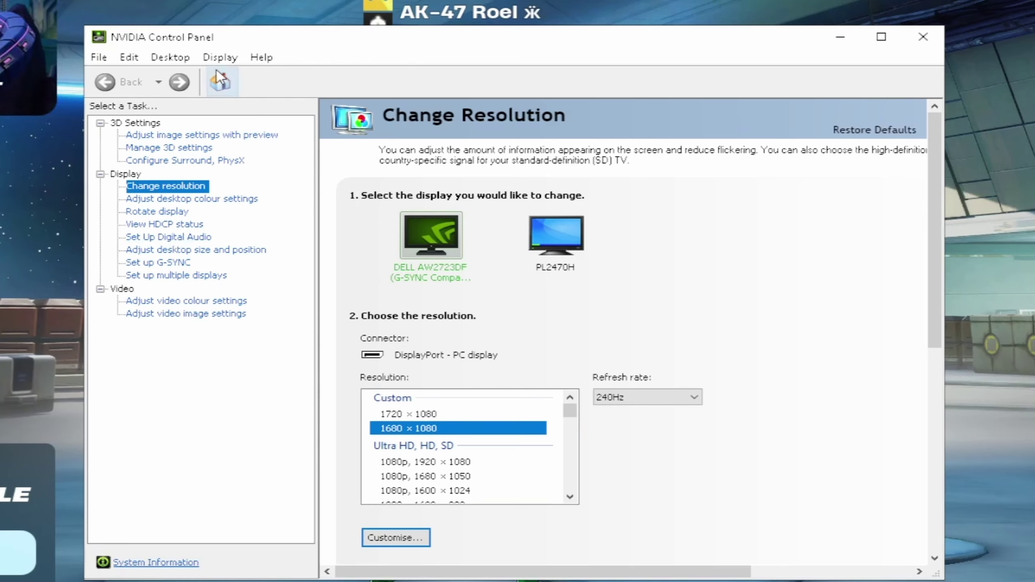
# Open the custom resolutions list and begin replacing the horizontal pixels with 1680
pyautogui.click(413, 538)
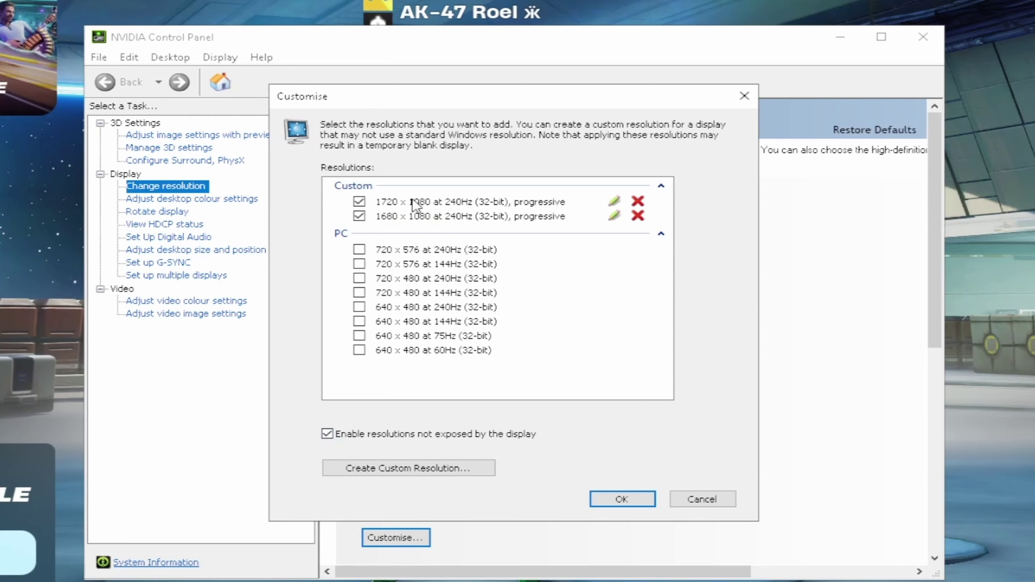
pyautogui.click(404, 469)
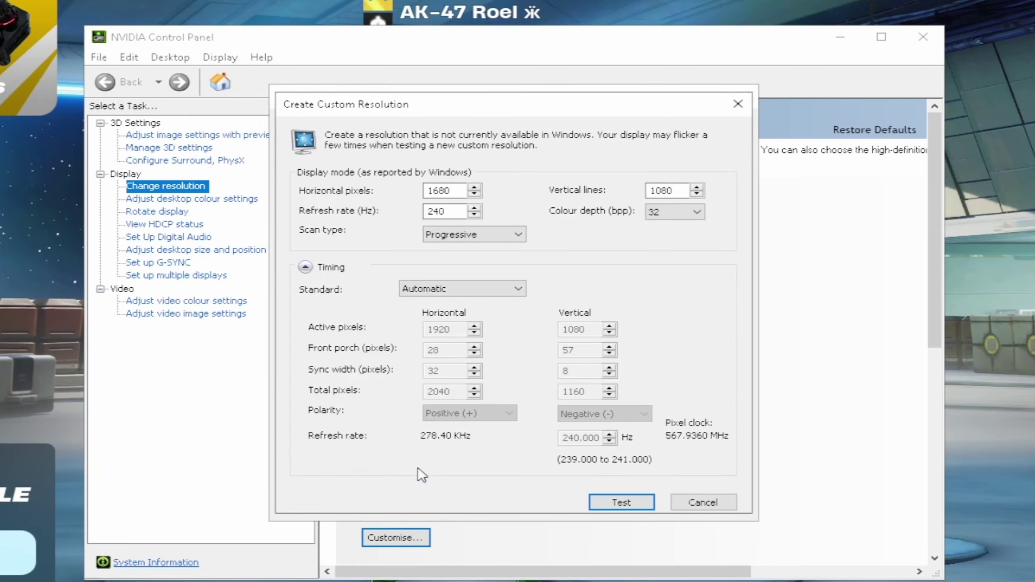
pyautogui.doubleClick(465, 190)
pyautogui.write('1680')
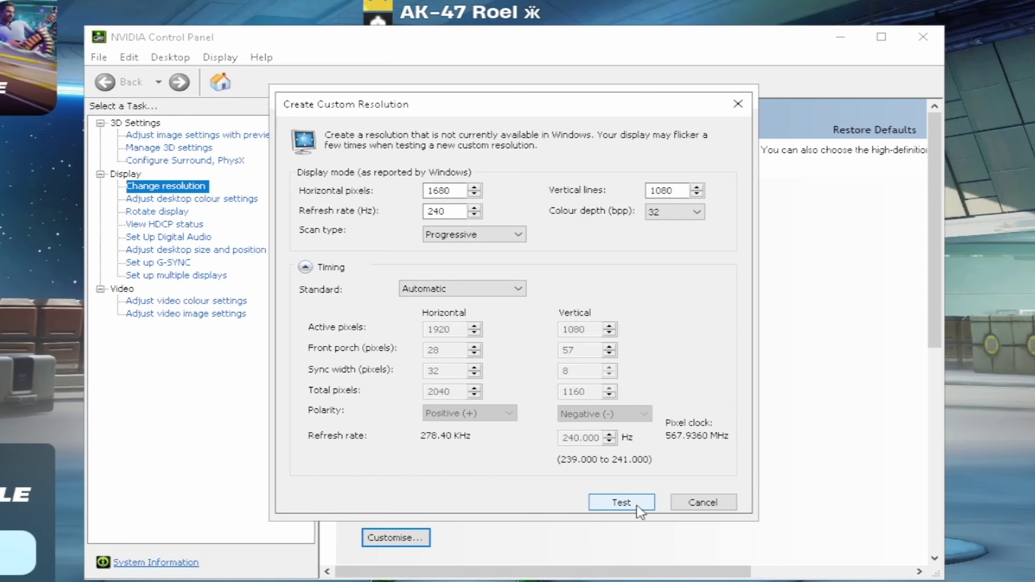
pyautogui.click(692, 504)
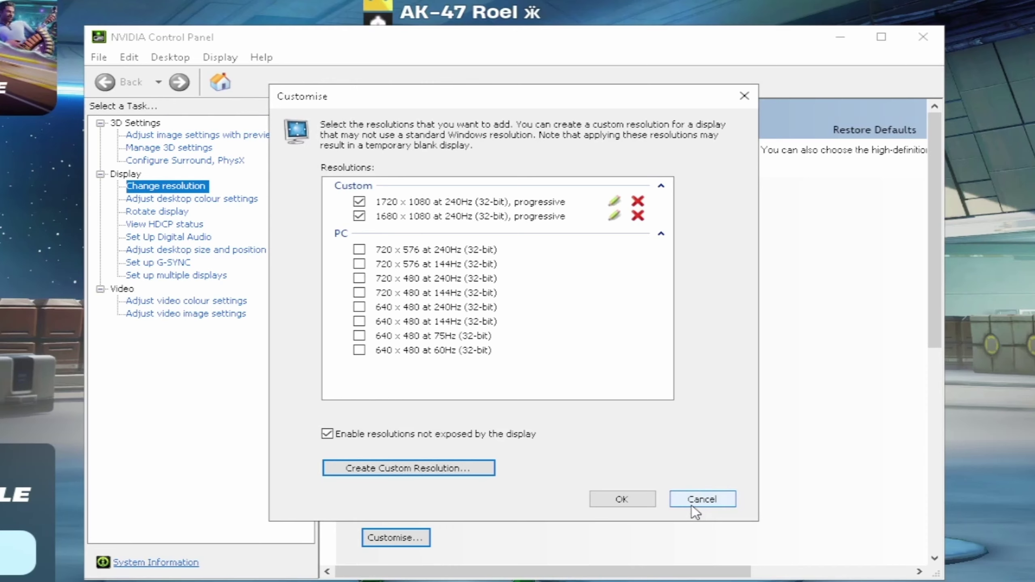
pyautogui.click(629, 505)
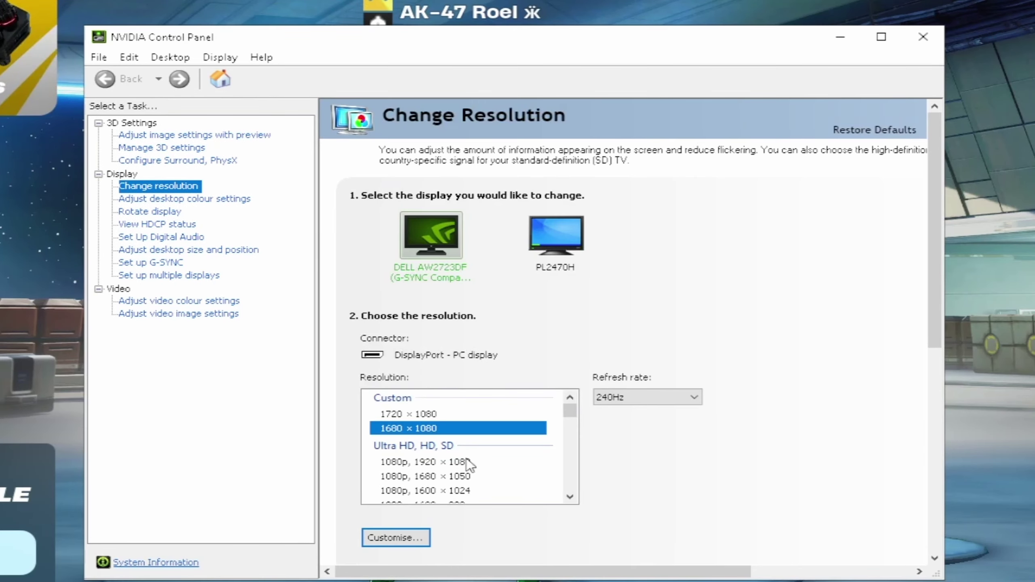
# Choose Full-screen scaling under Adjust desktop size and position, then start a Windows search for Device Manager
pyautogui.click(189, 249)
pyautogui.scroll(-2, 668, 348)
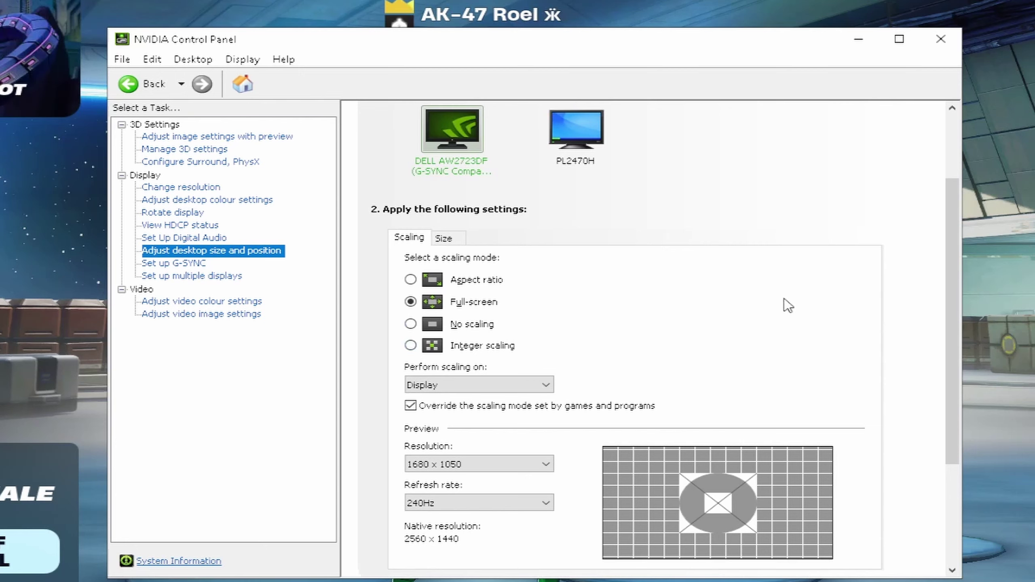
pyautogui.click(473, 311)
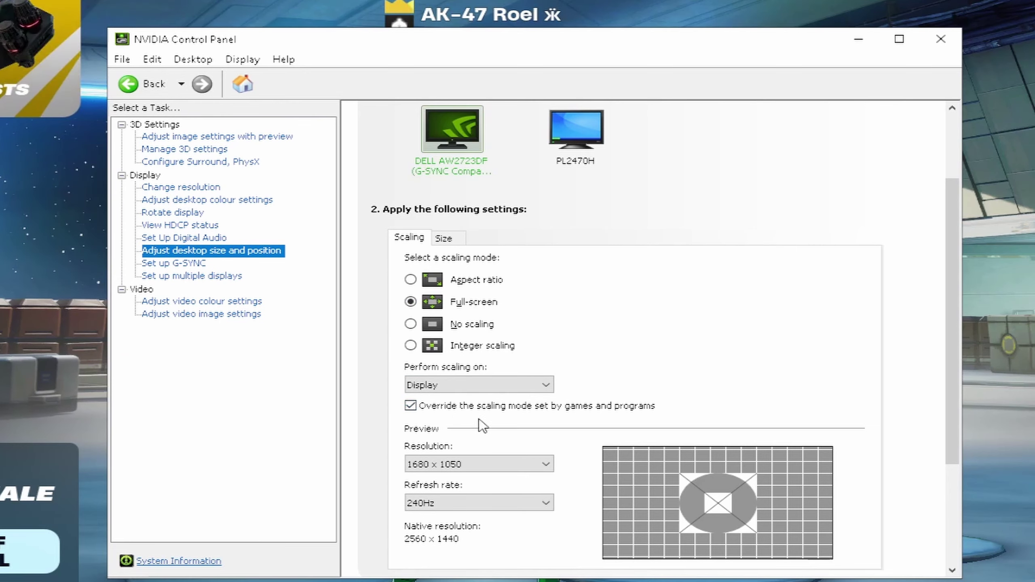
pyautogui.click(486, 465)
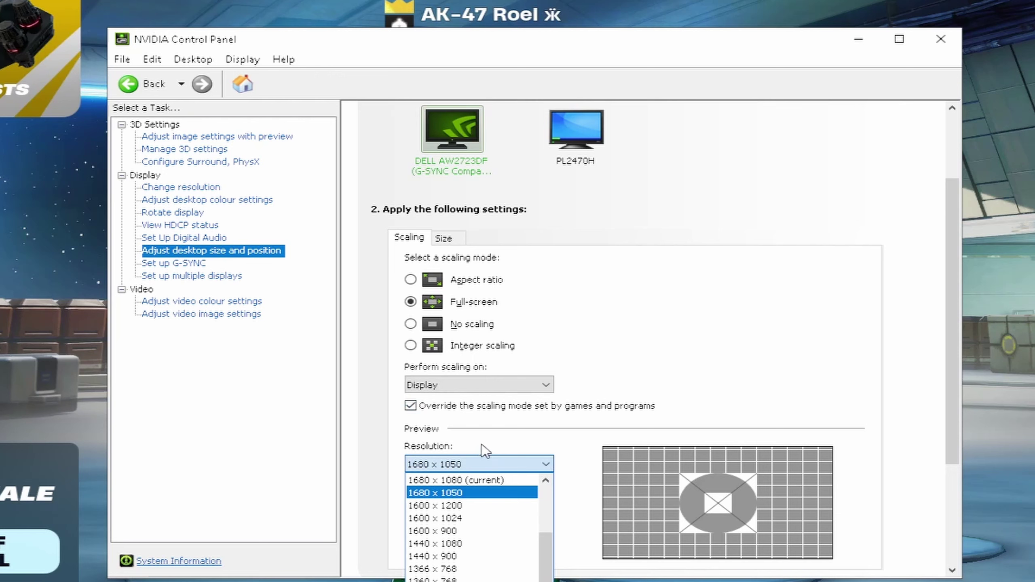
pyautogui.click(474, 486)
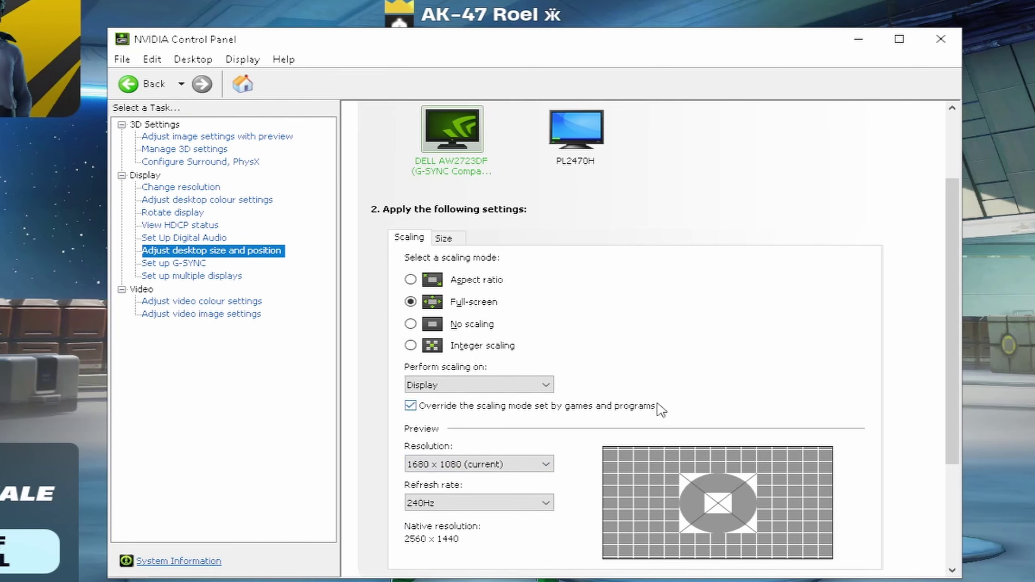
pyautogui.scroll(-1, 596, 410)
pyautogui.scroll(-1, 704, 381)
pyautogui.scroll(-1, 731, 348)
pyautogui.scroll(-1, 732, 354)
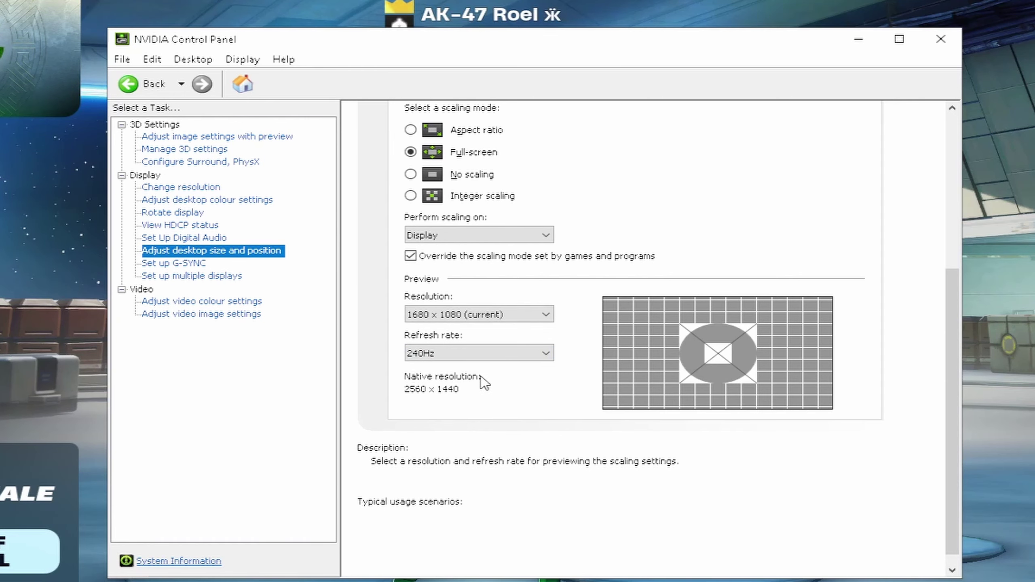
pyautogui.scroll(-1, 534, 399)
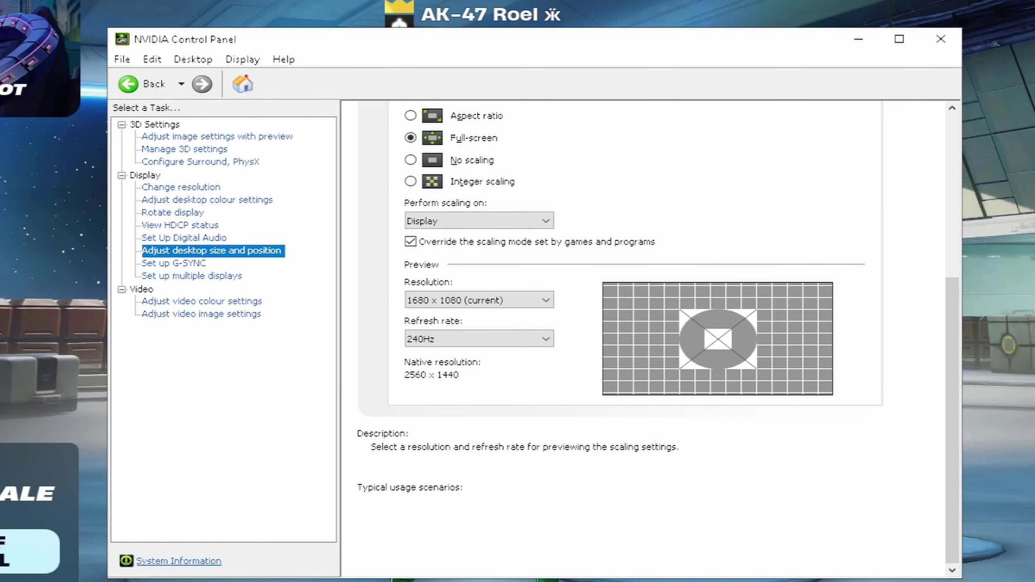
pyautogui.press('super')
pyautogui.write('de')
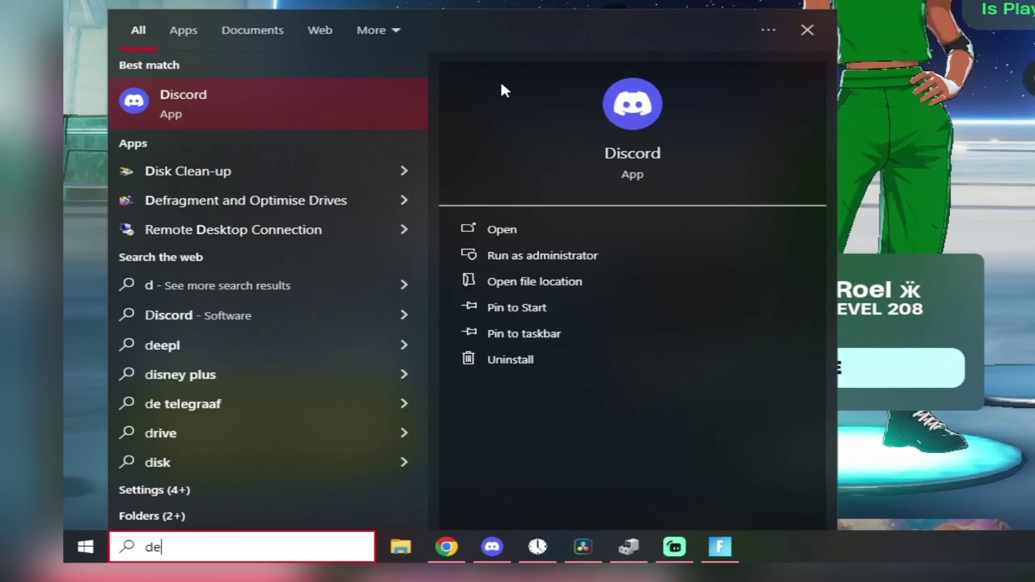
pyautogui.write('vic')
pyautogui.press('Return')
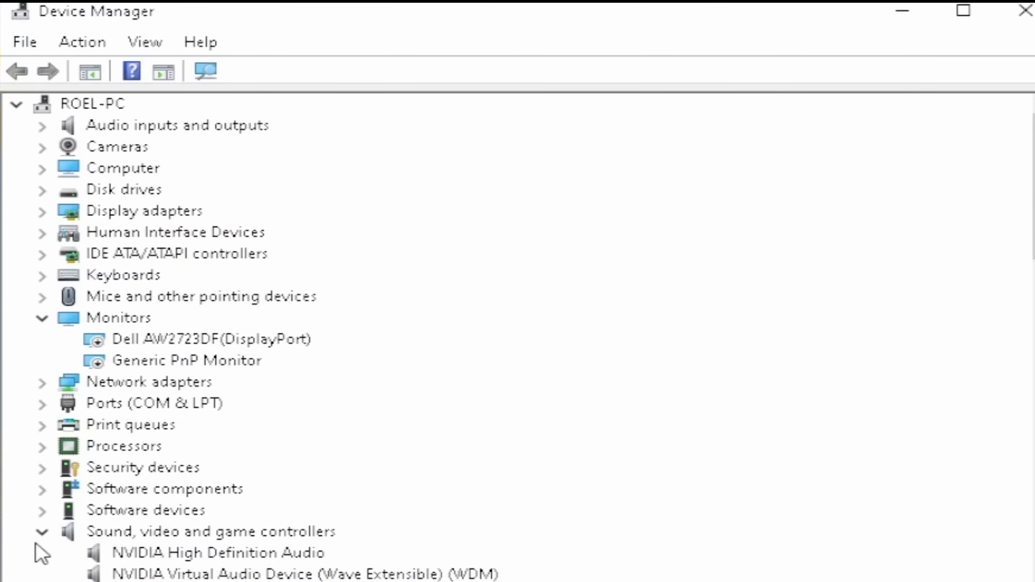
# Collapse the sound, video and game controllers group and disable the Dell AW2723DF monitor device
pyautogui.click(42, 531)
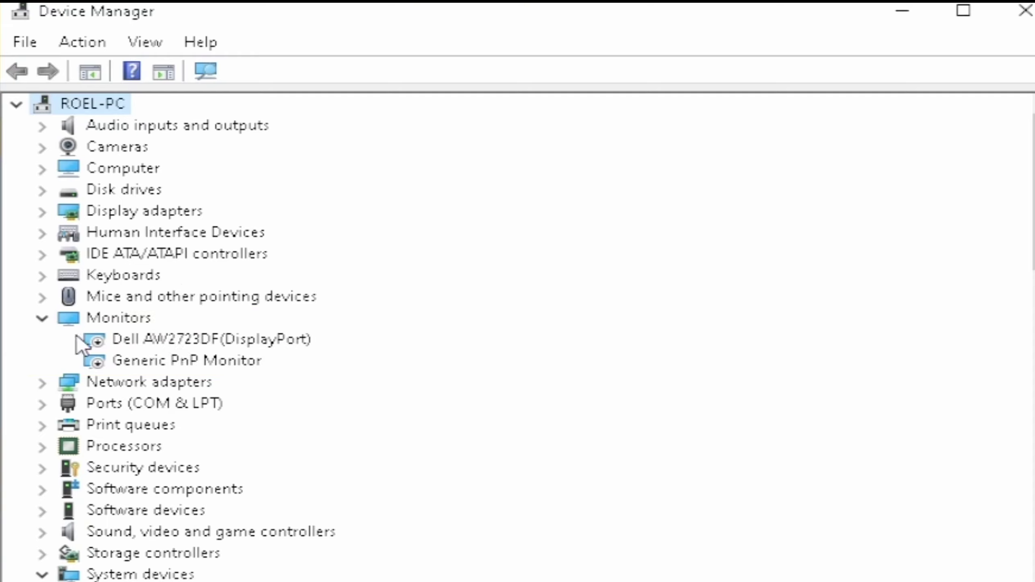
pyautogui.rightClick(167, 335)
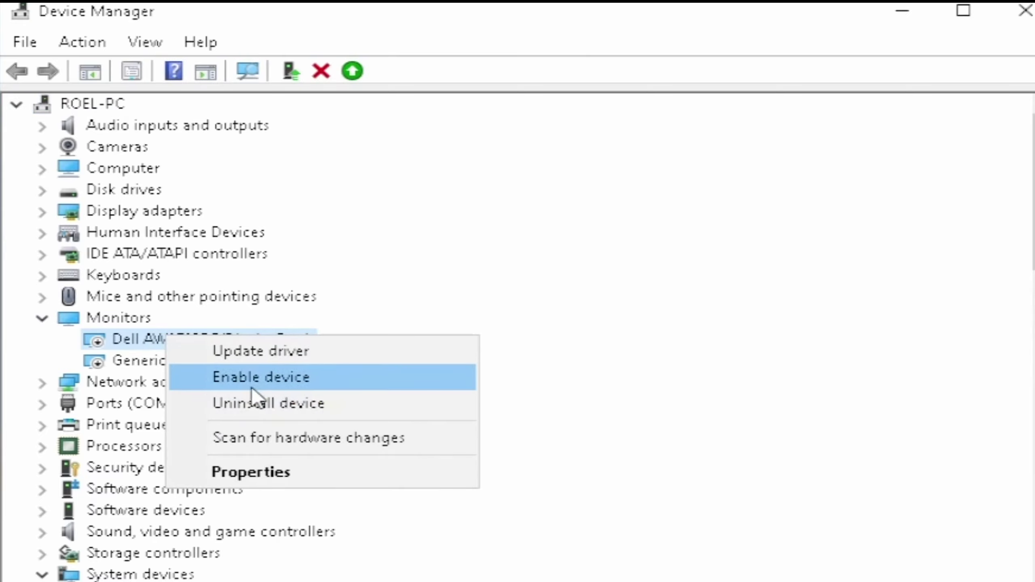
pyautogui.click(294, 378)
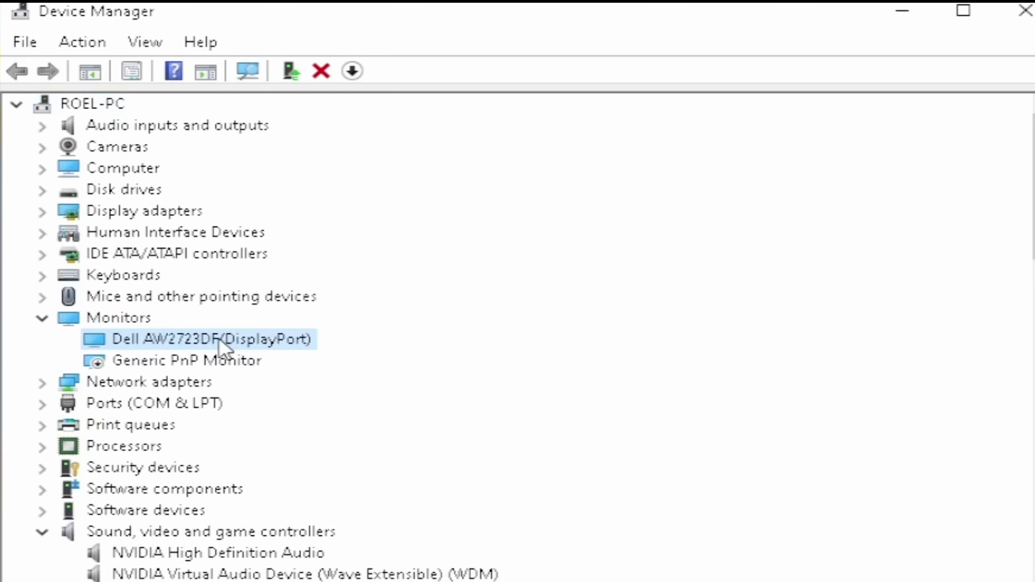
pyautogui.rightClick(209, 340)
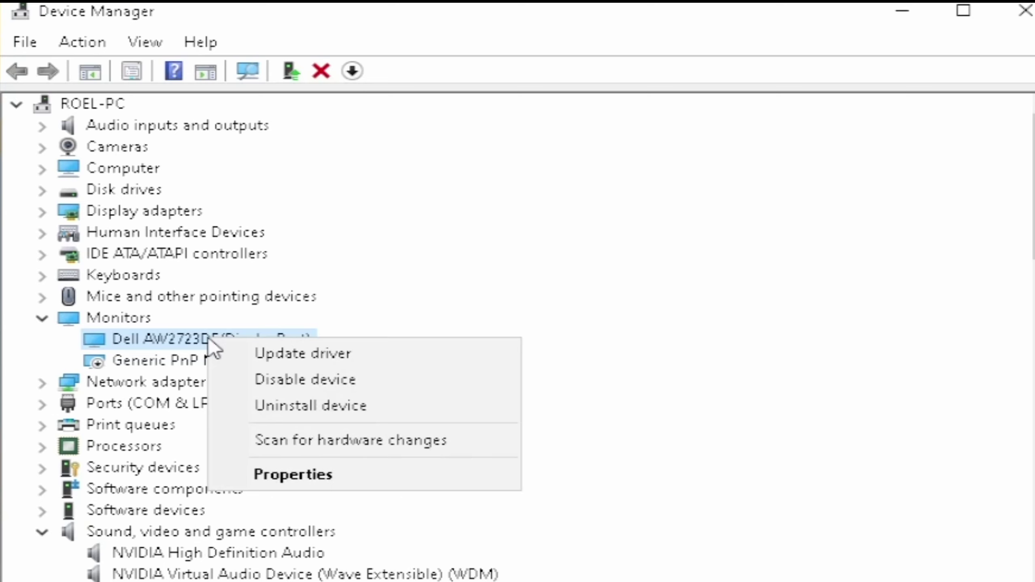
pyautogui.click(332, 395)
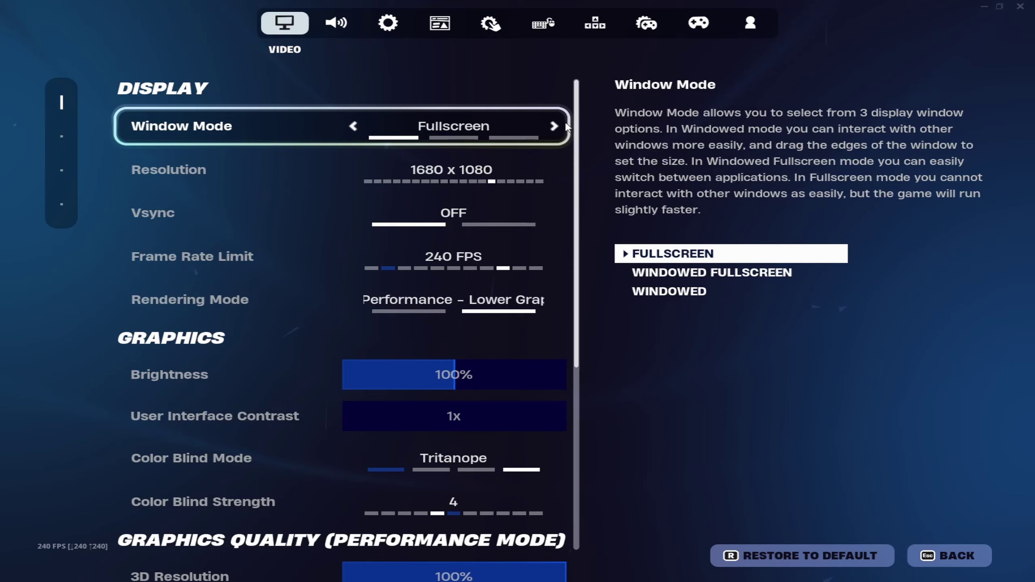
pyautogui.click(349, 127)
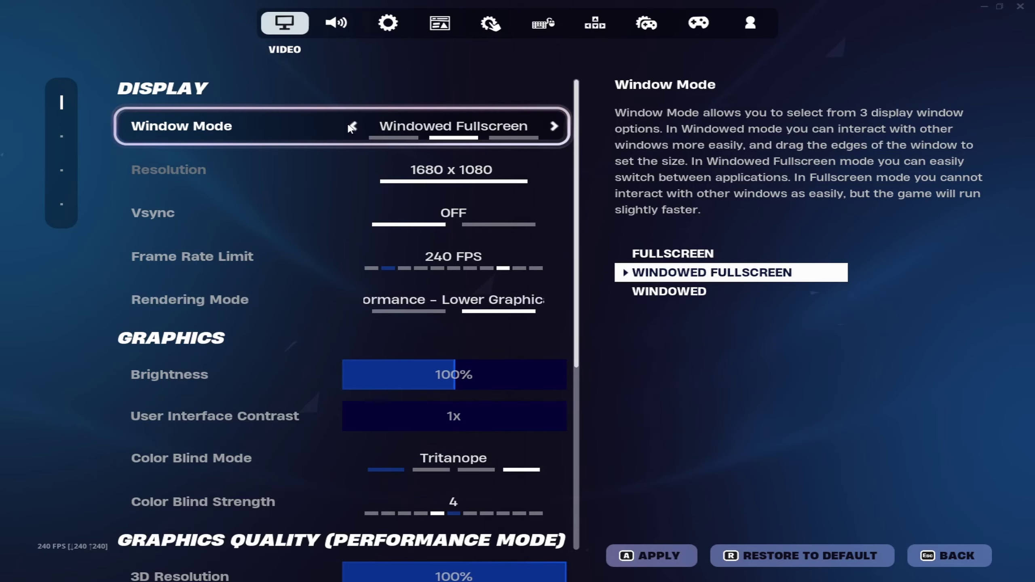